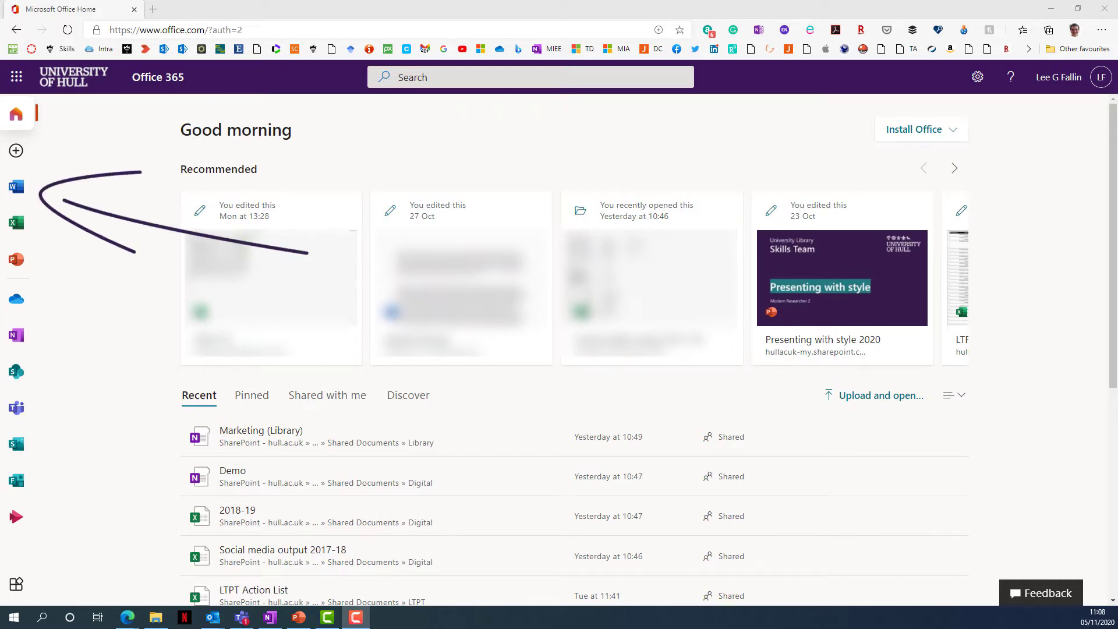
Start a blank Word document and open the Transcribe pane from the Dictate menu.
left_click(22, 192)
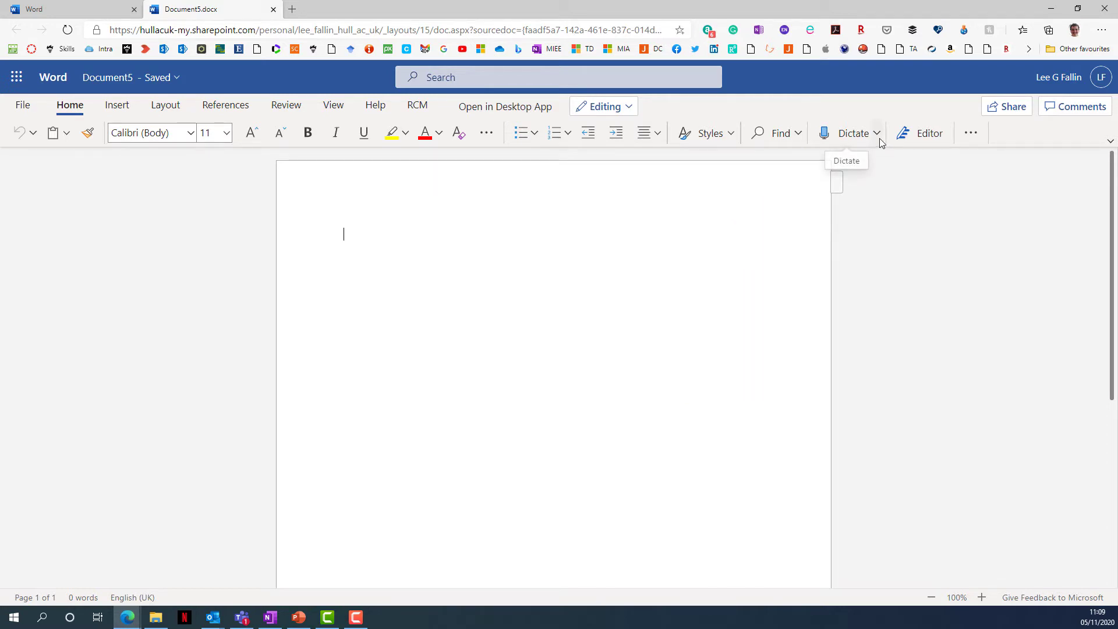
left_click(876, 133)
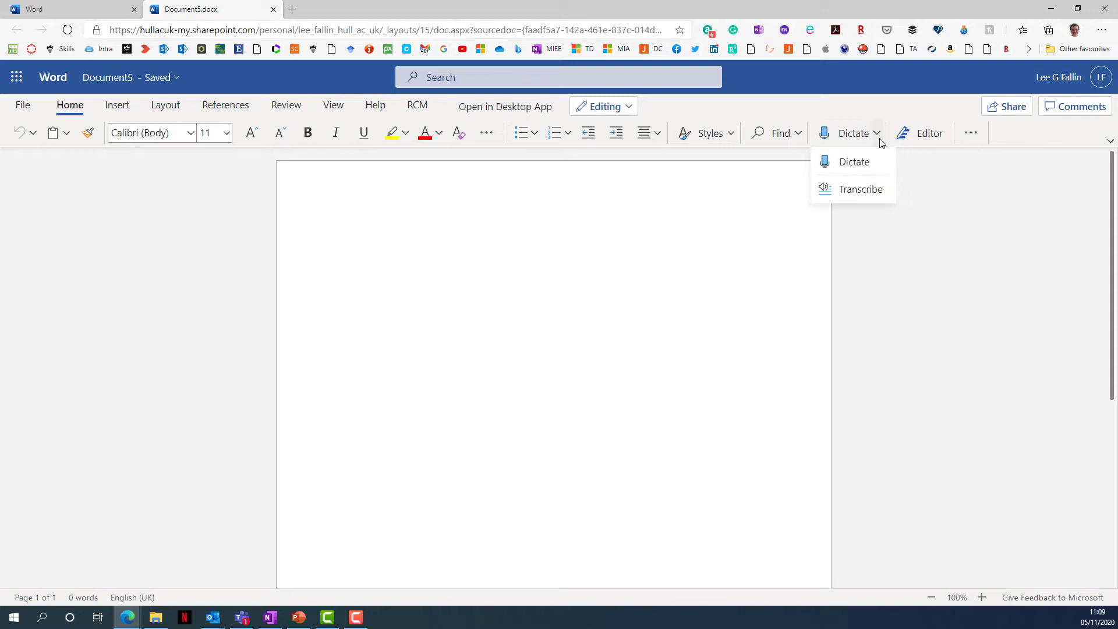
left_click(881, 193)
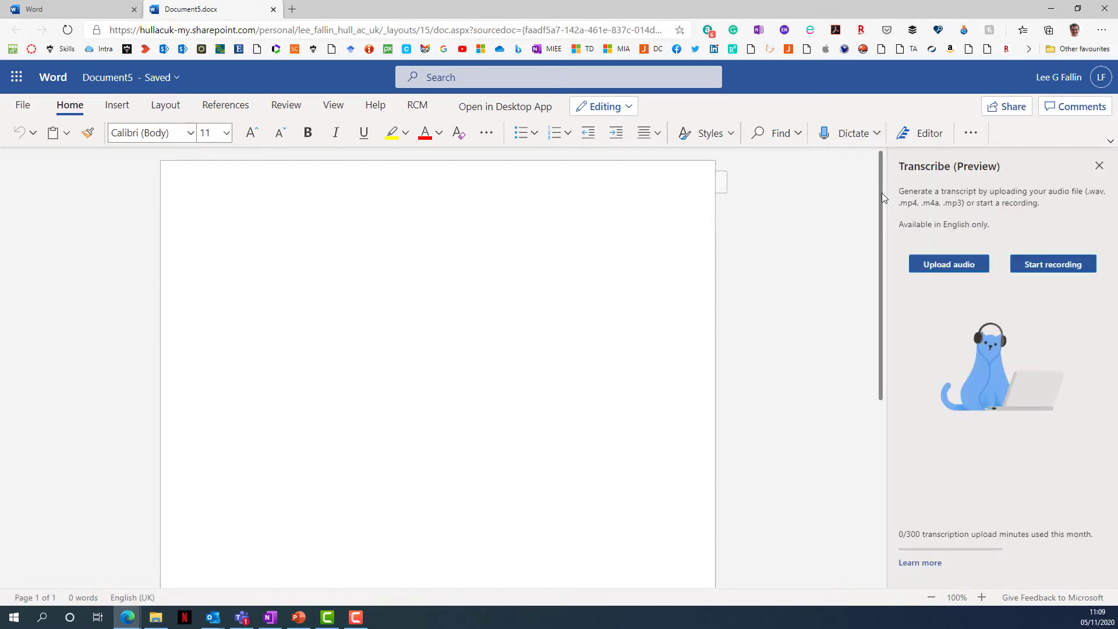
Upload the interview mp3 from the Temp folder to be transcribed.
left_click(949, 266)
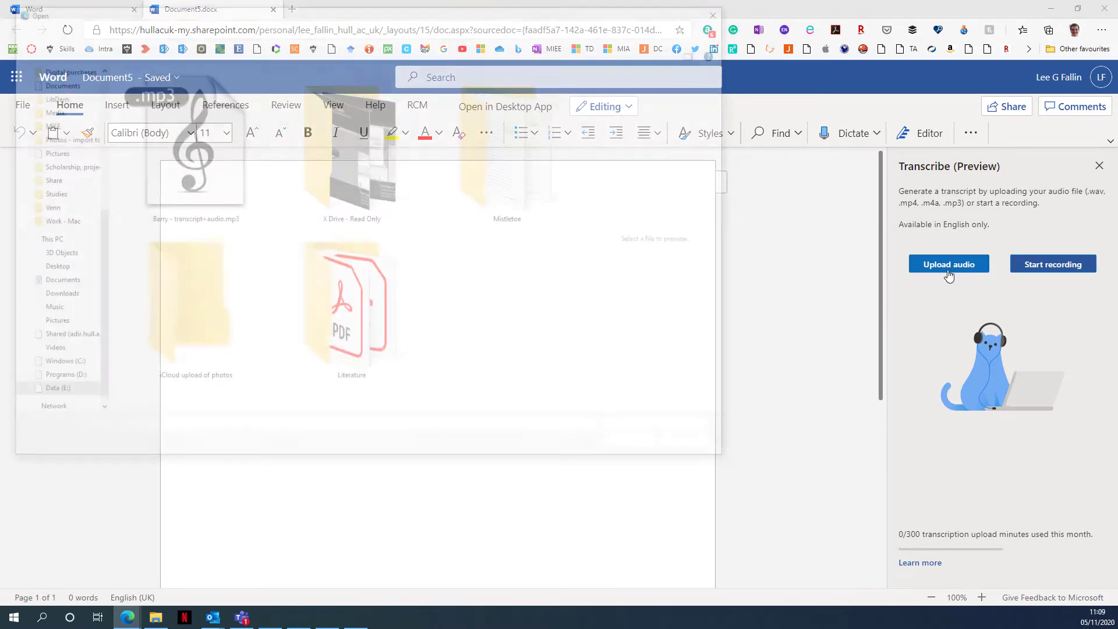
left_click(220, 169)
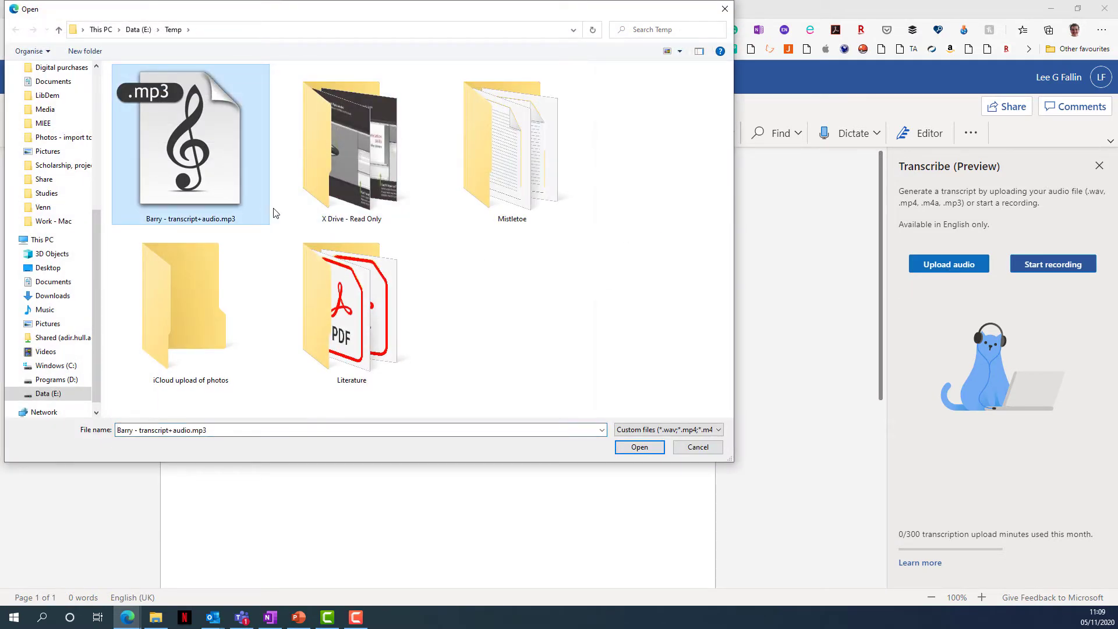
left_click(639, 448)
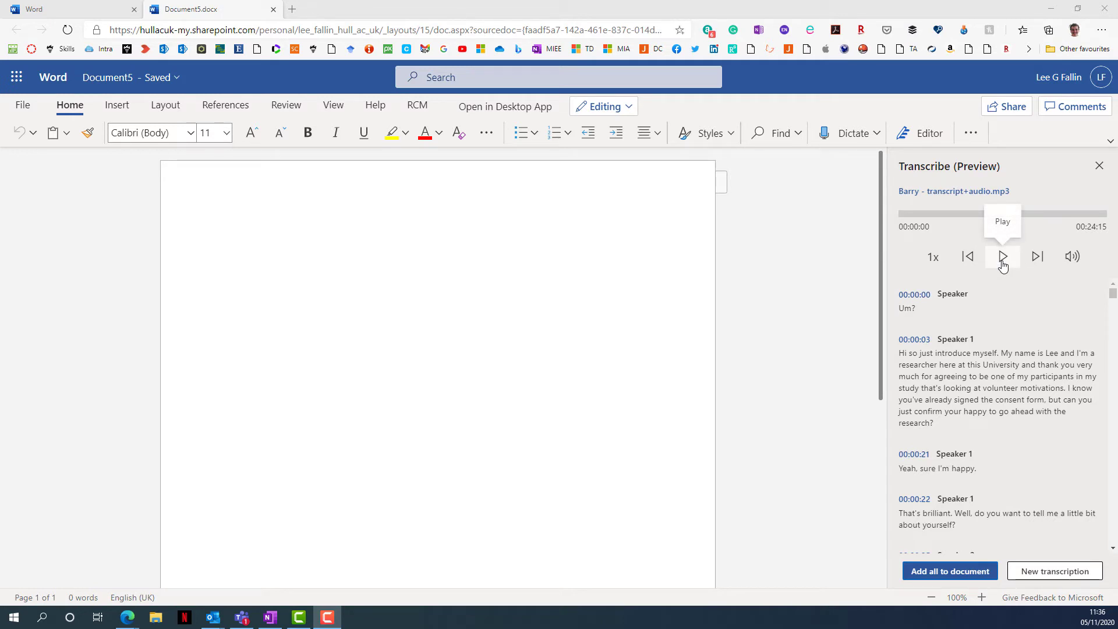
Listen to the opening, rename all Speaker 1 entries to Lee, then resume playback.
left_click(1002, 257)
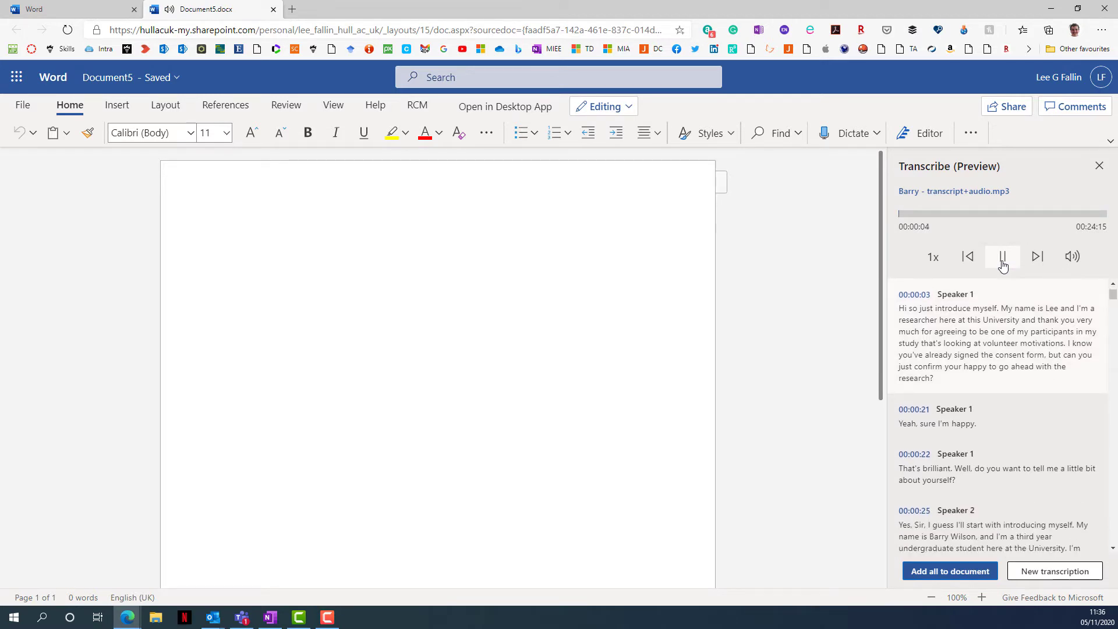
left_click(1003, 257)
left_click(992, 291)
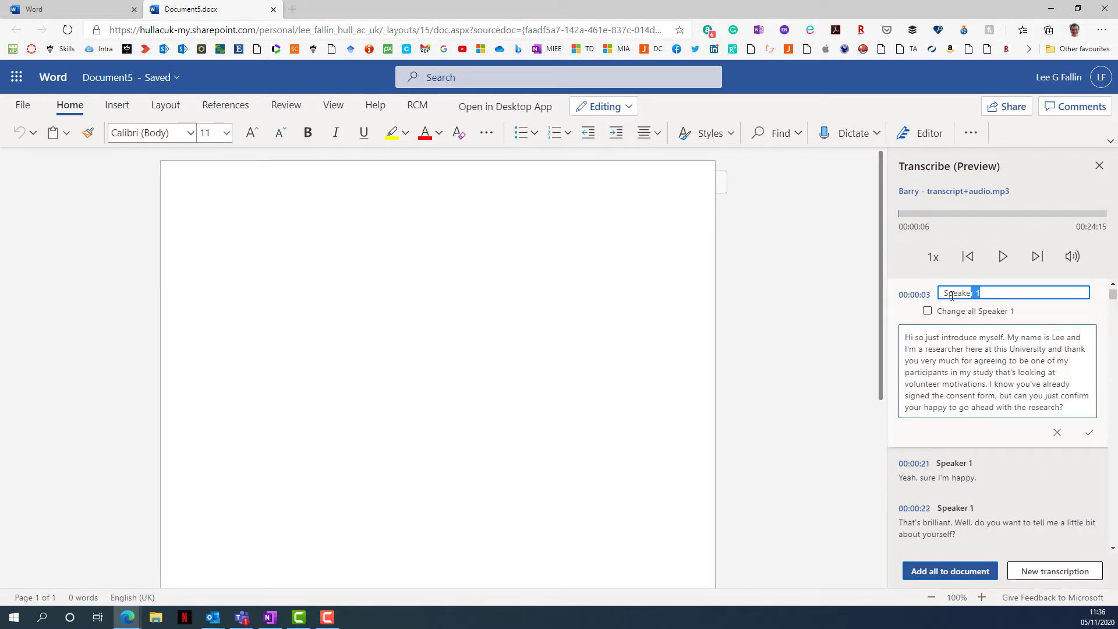
type("Lee")
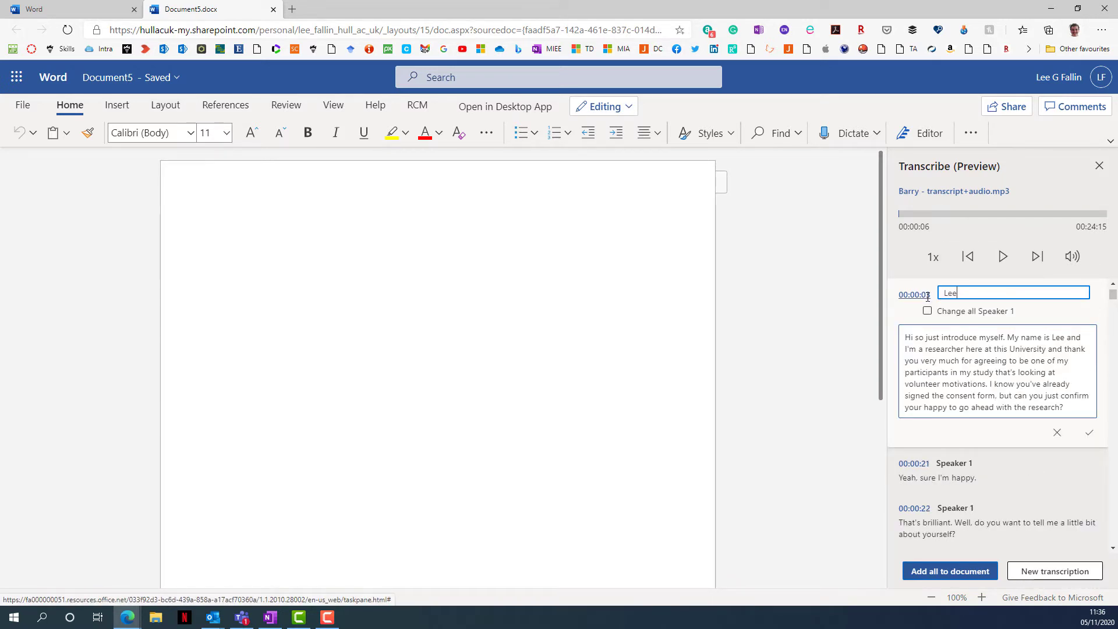
left_click(938, 314)
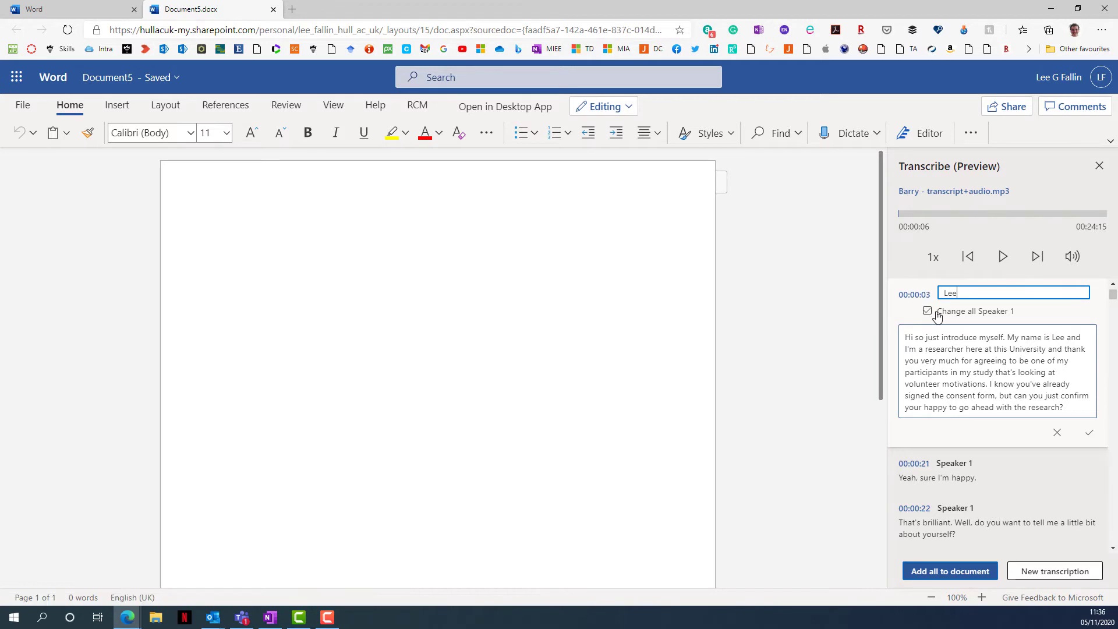
left_click(937, 316)
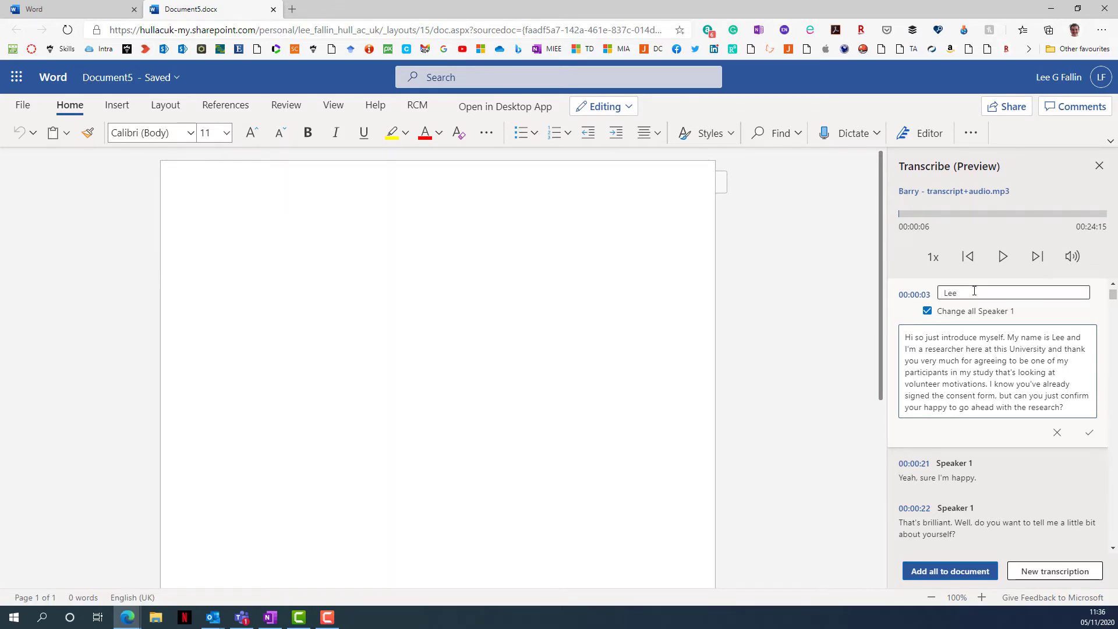
left_click(1089, 433)
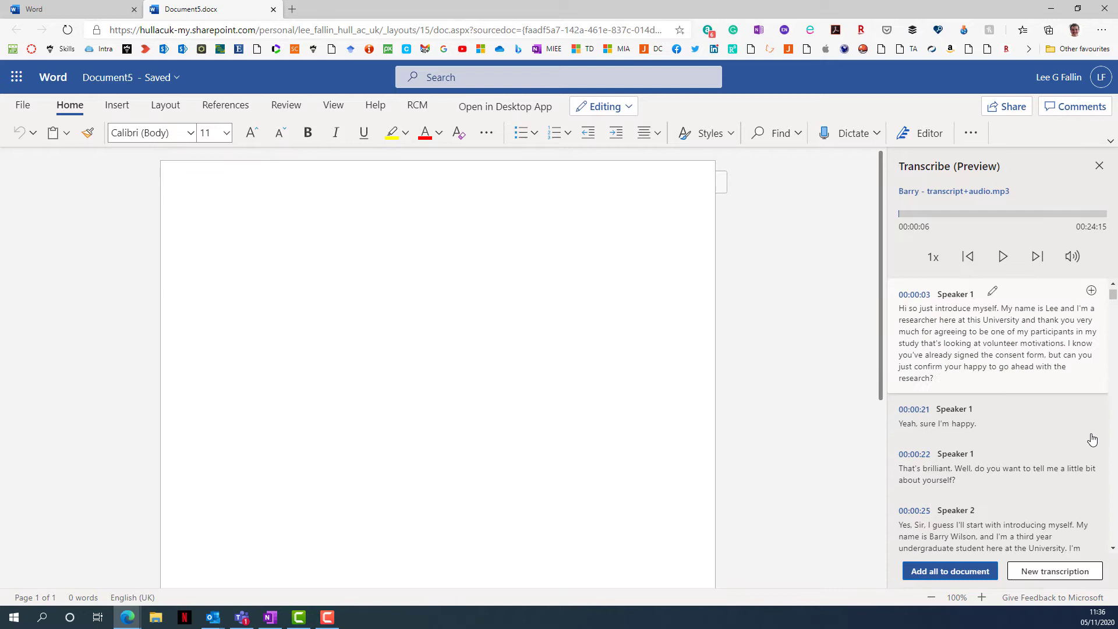
left_click(1004, 260)
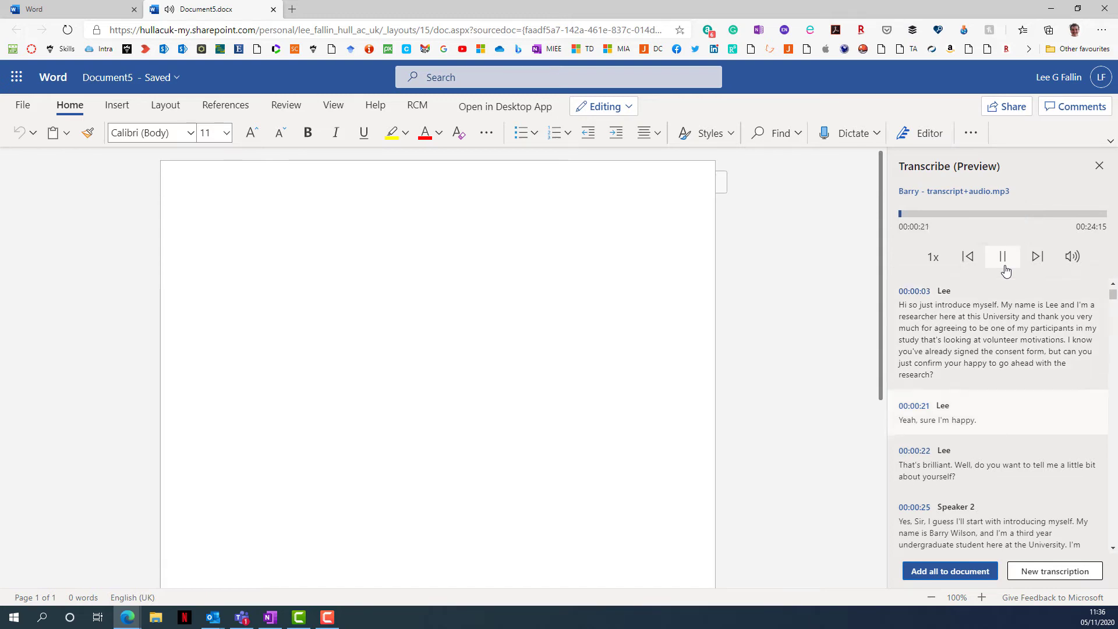
Change the speaker of the 00:00:21 transcript line from Lee to Barry.
left_click(1005, 266)
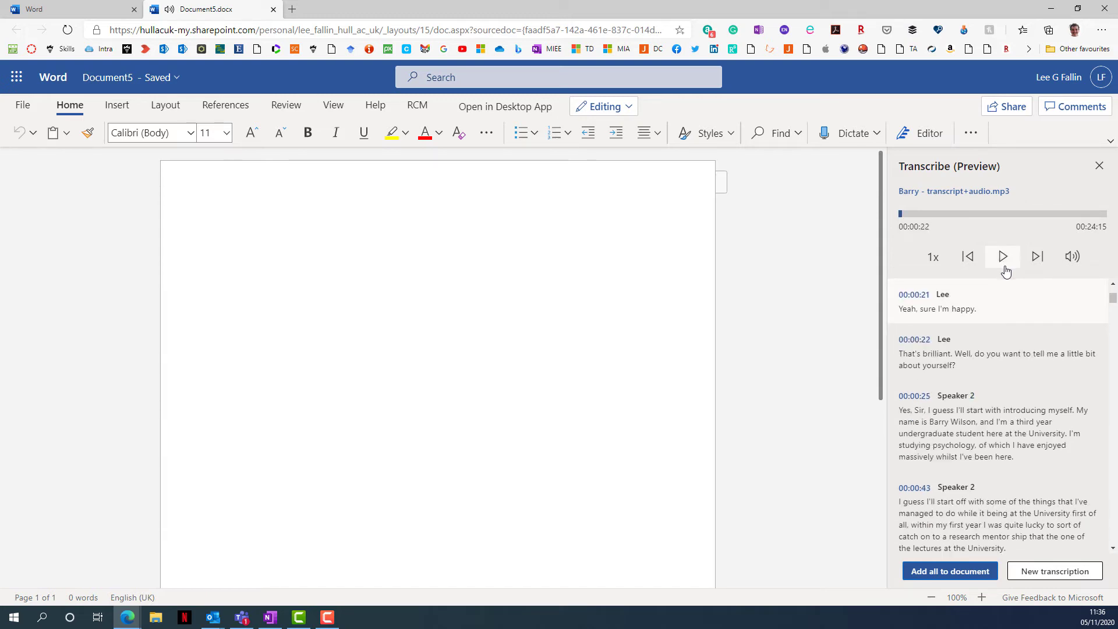
mouse_move(960, 294)
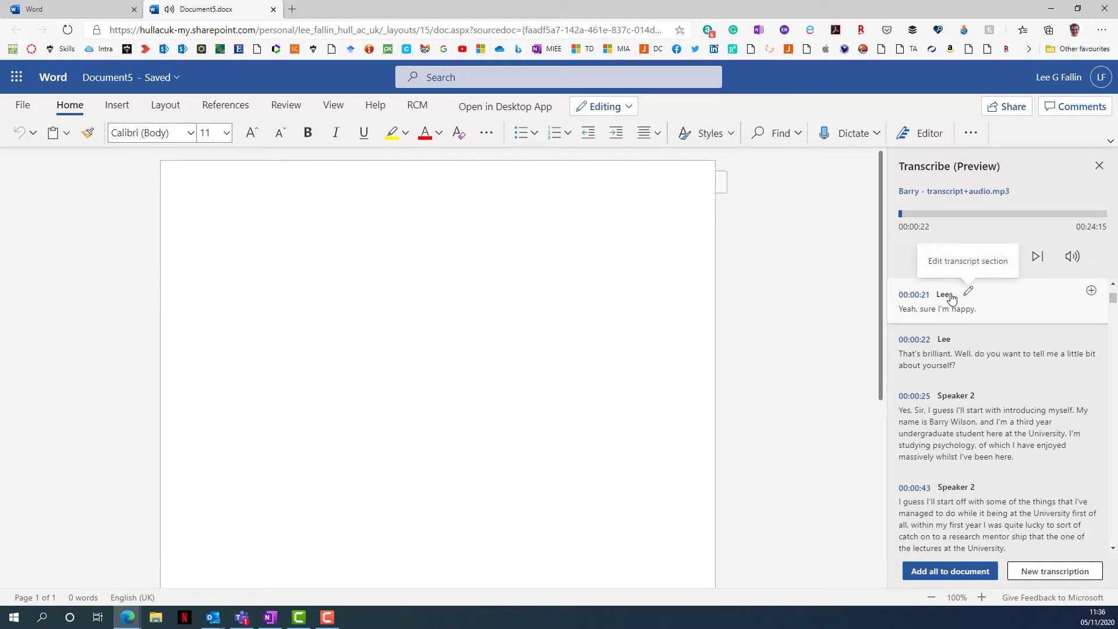
left_click(967, 290)
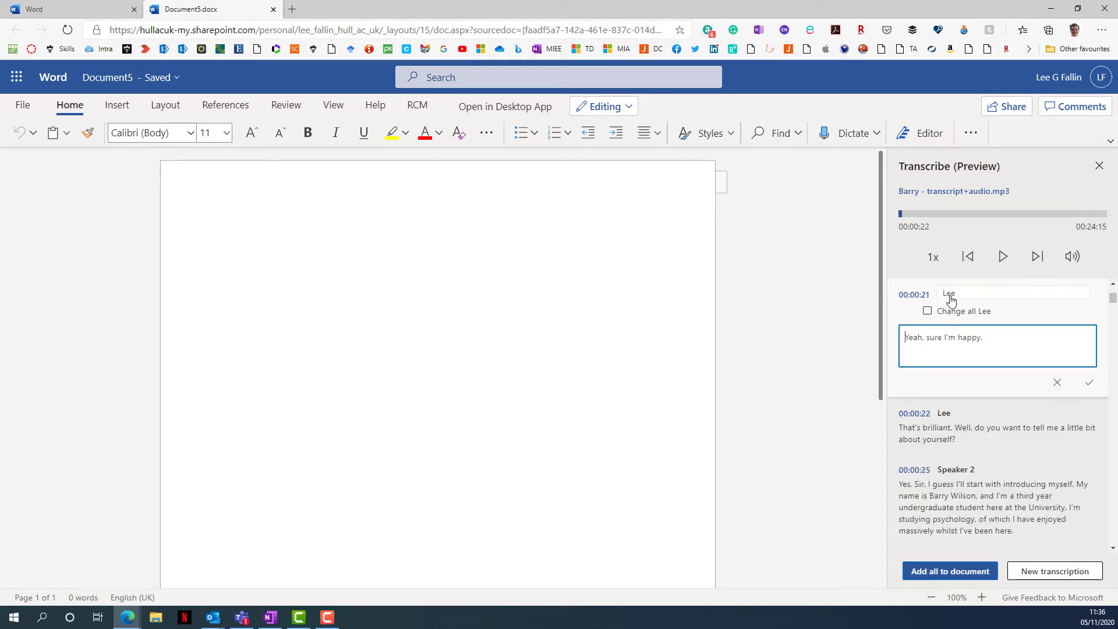
left_click_drag(962, 294, 938, 292)
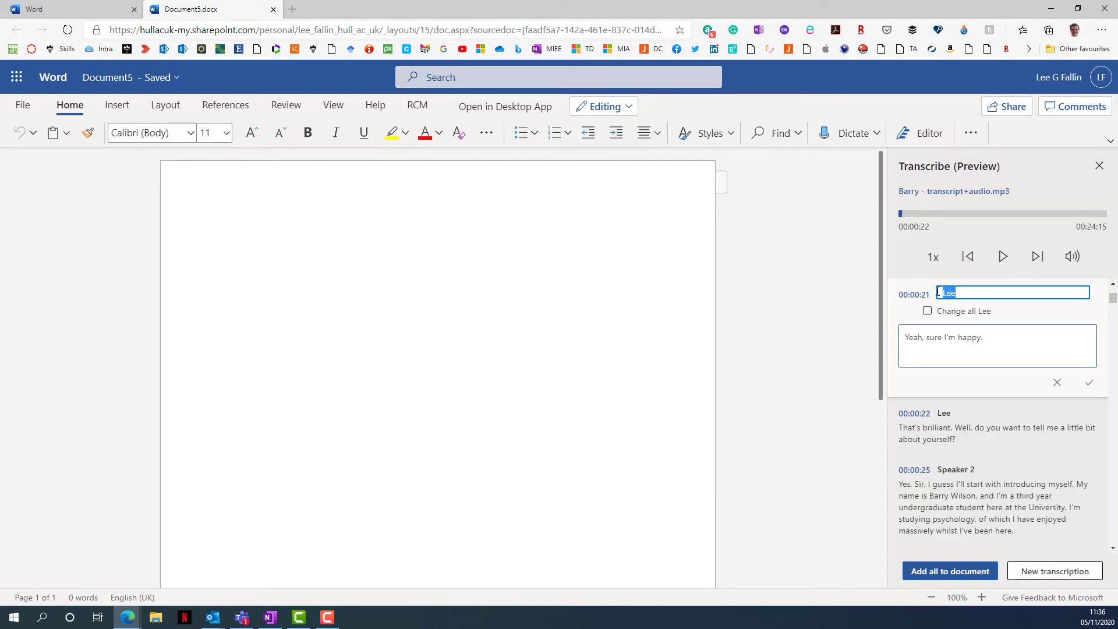
type("Barry")
left_click(1088, 382)
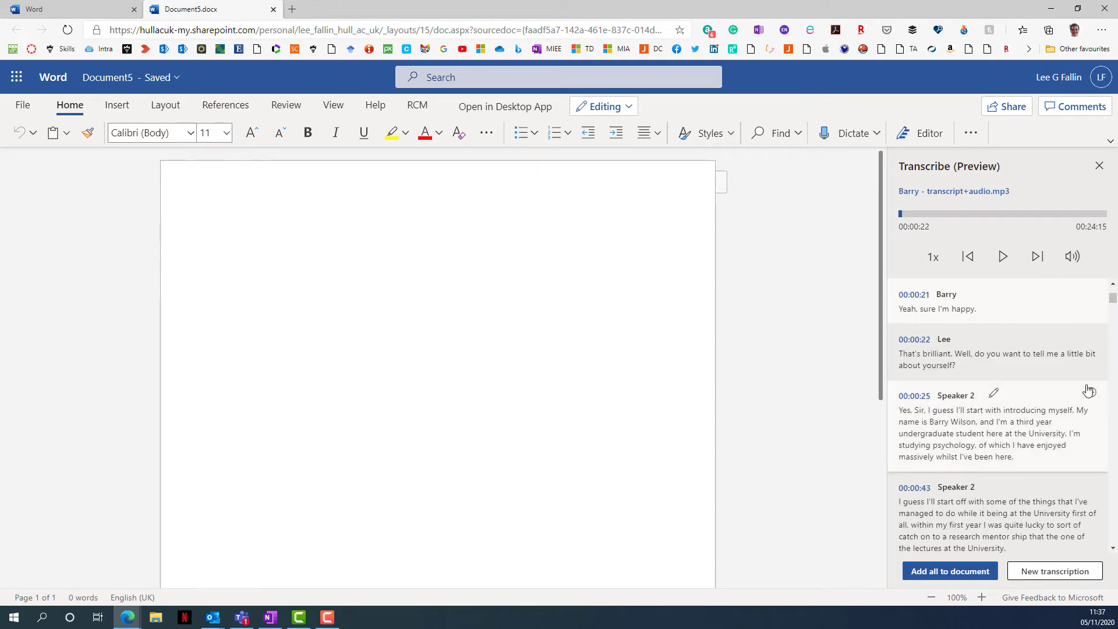
Rename every Speaker 2 entry to Barry, starting from the 00:00:25 line.
left_click(1014, 258)
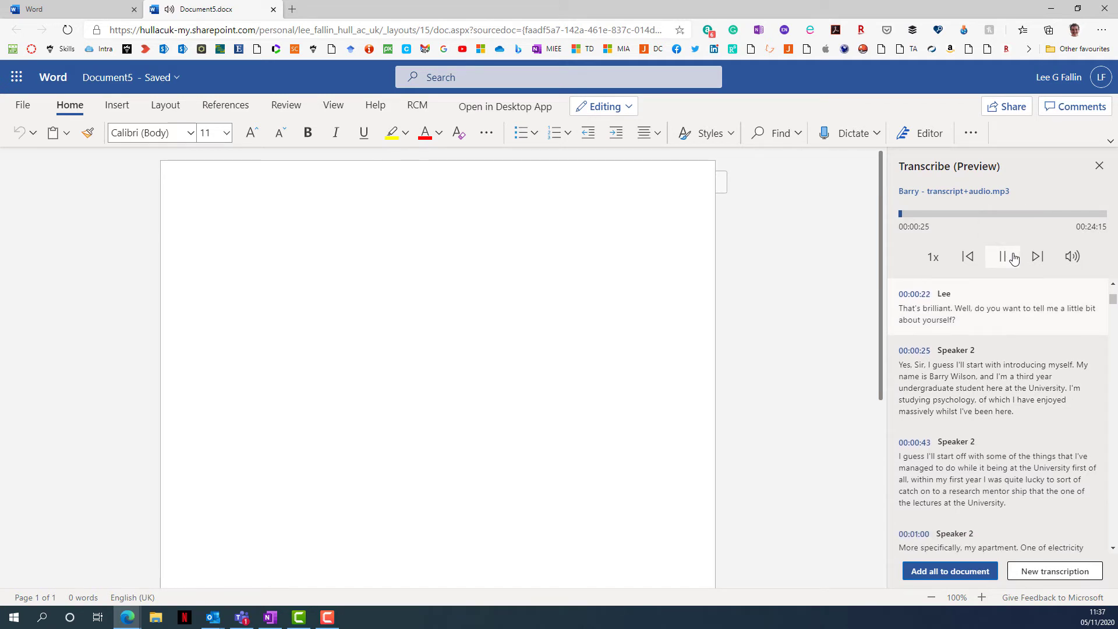
left_click(1013, 258)
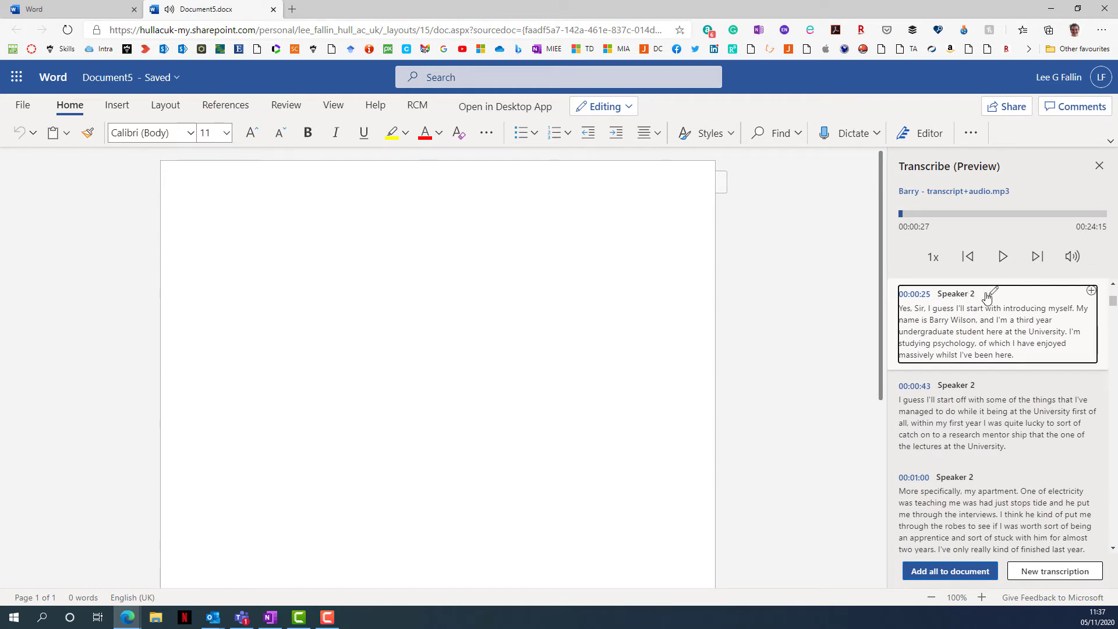
left_click(991, 294)
left_click_drag(991, 298, 934, 299)
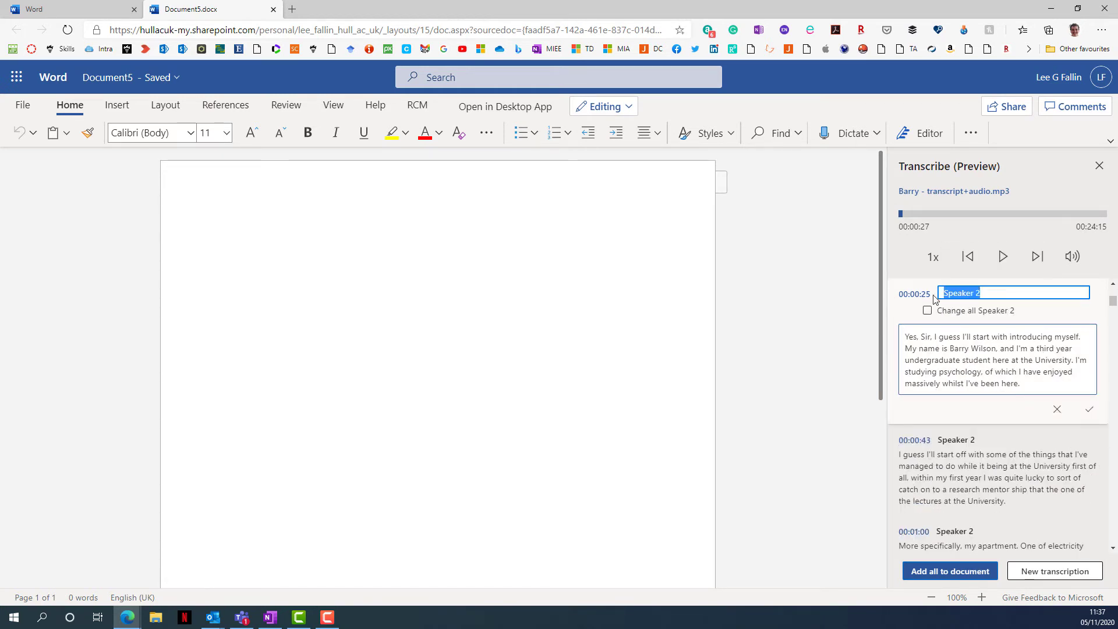
type("Barry")
left_click(939, 313)
left_click(941, 314)
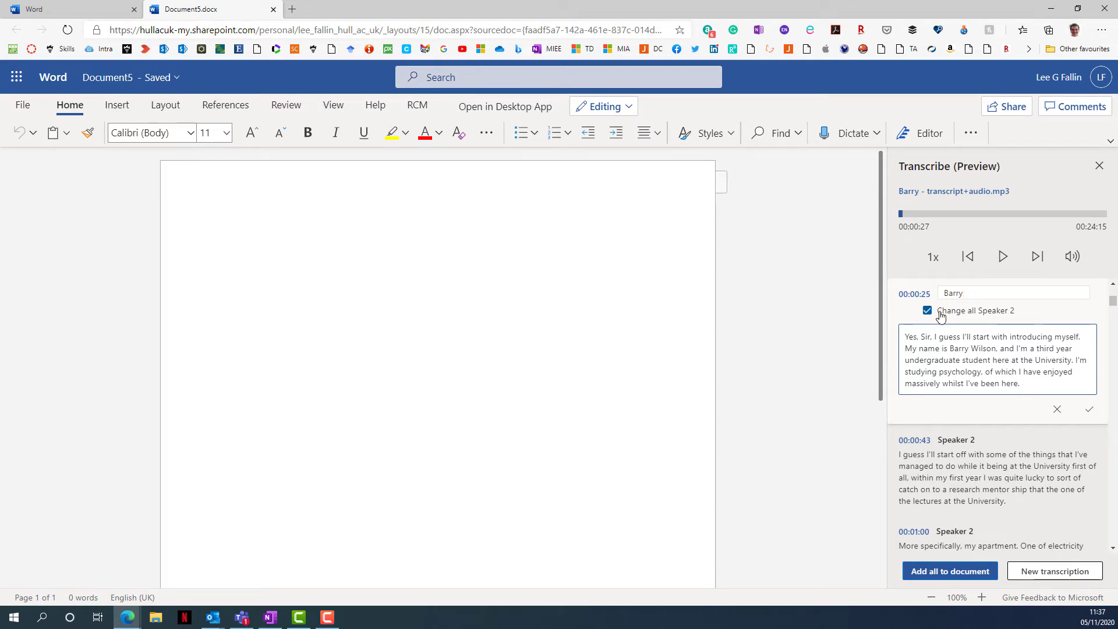
left_click(1089, 410)
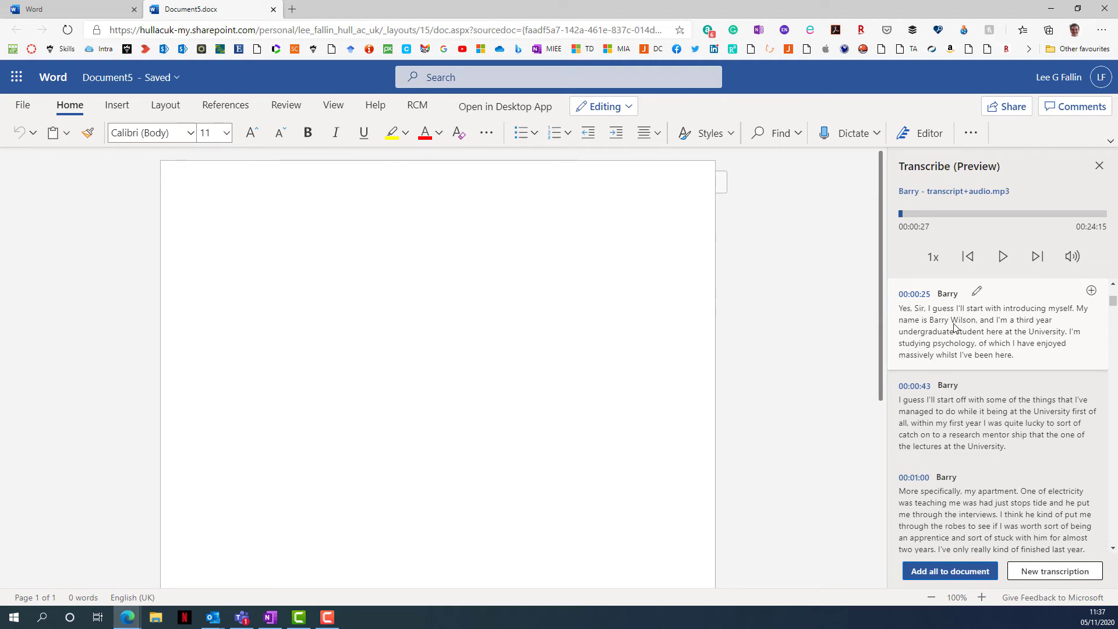
double_click(919, 308)
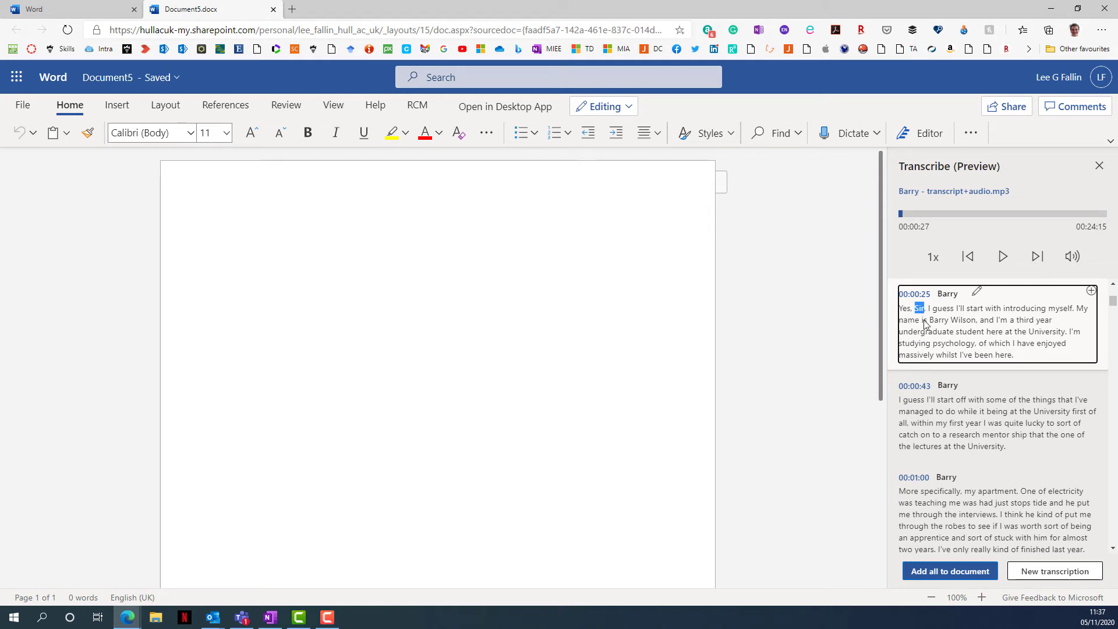
left_click(925, 324)
Add the whole transcript to the document and return to its top.
left_click(968, 580)
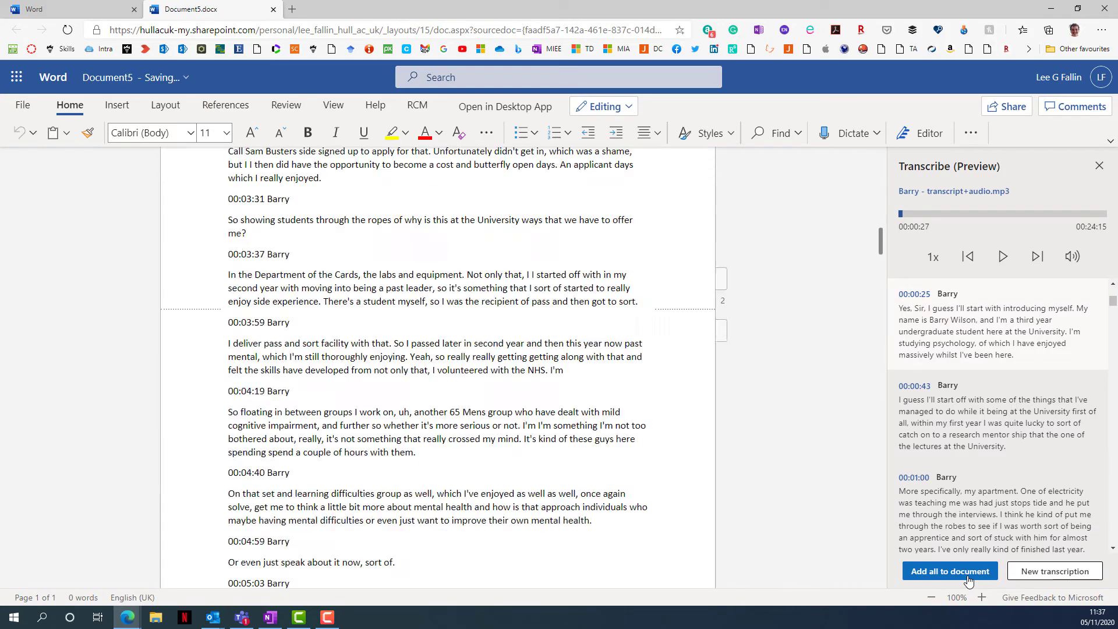
scroll(418, 406, "up", 3)
scroll(418, 406, "up", 20)
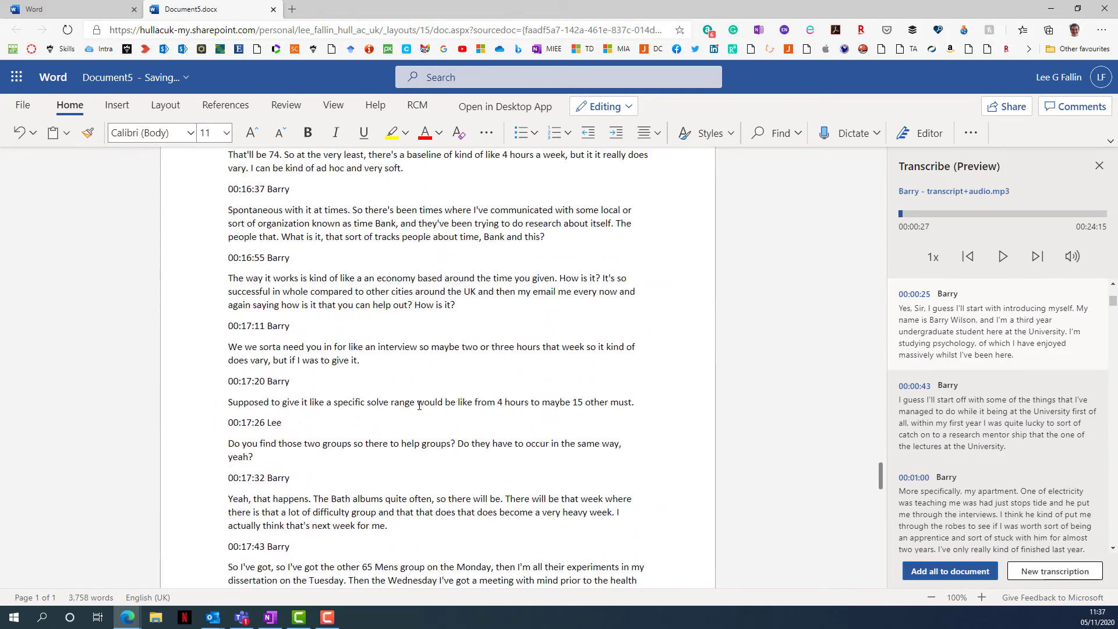
scroll(422, 403, "up", 20)
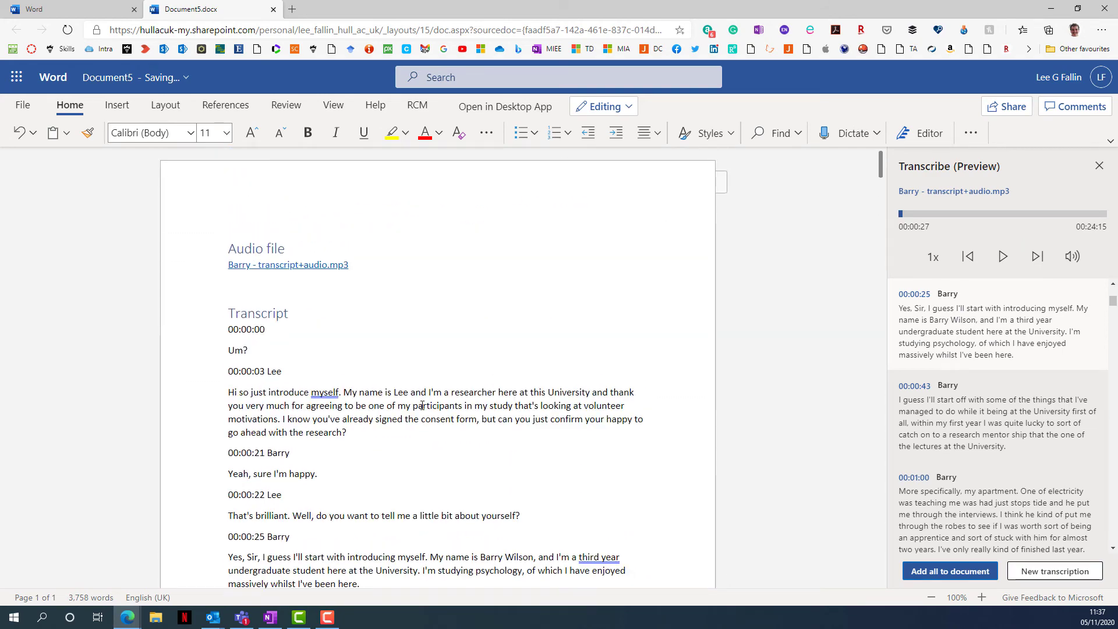
scroll(422, 405, "down", 4)
scroll(422, 405, "up", 3)
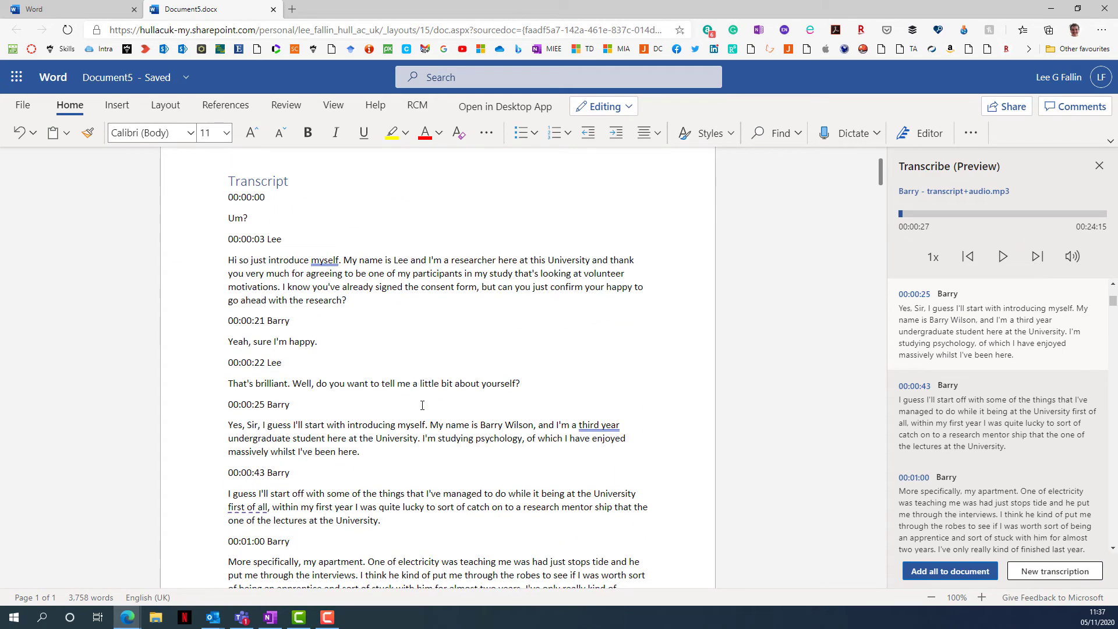
Replace 'Sir' with 'so' in the 00:00:25 paragraph and open the File menu.
double_click(252, 424)
type("so")
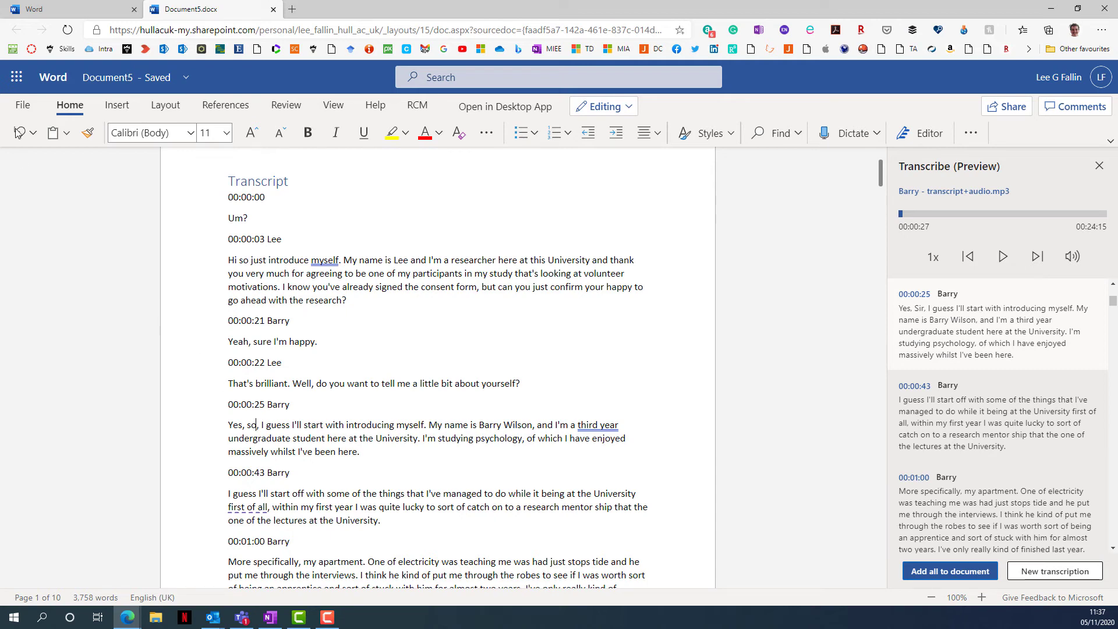
left_click(22, 105)
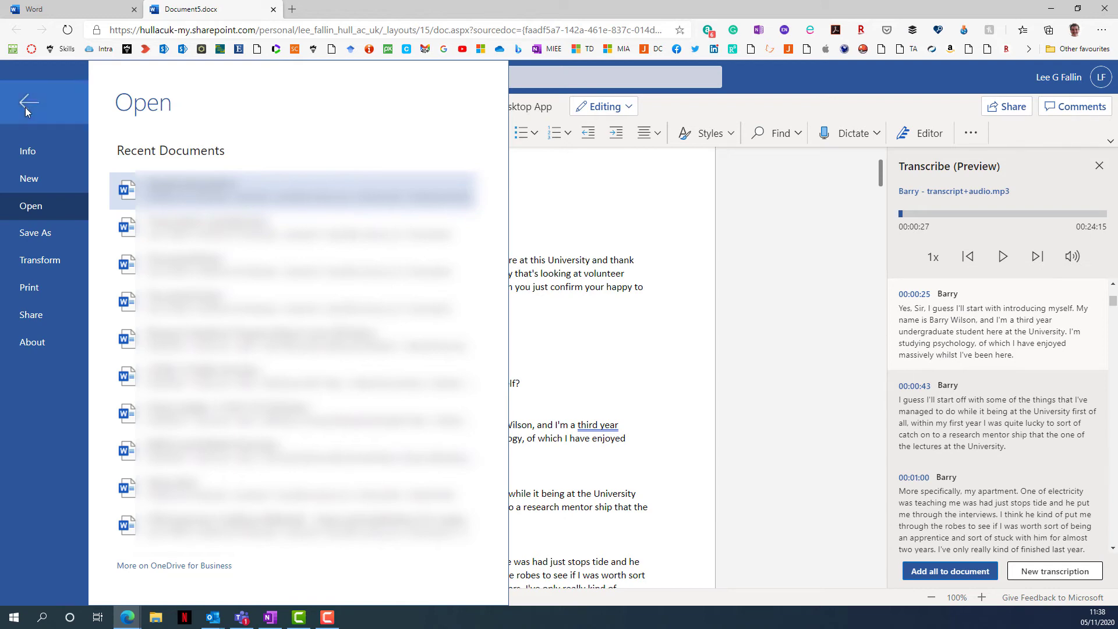
left_click(26, 107)
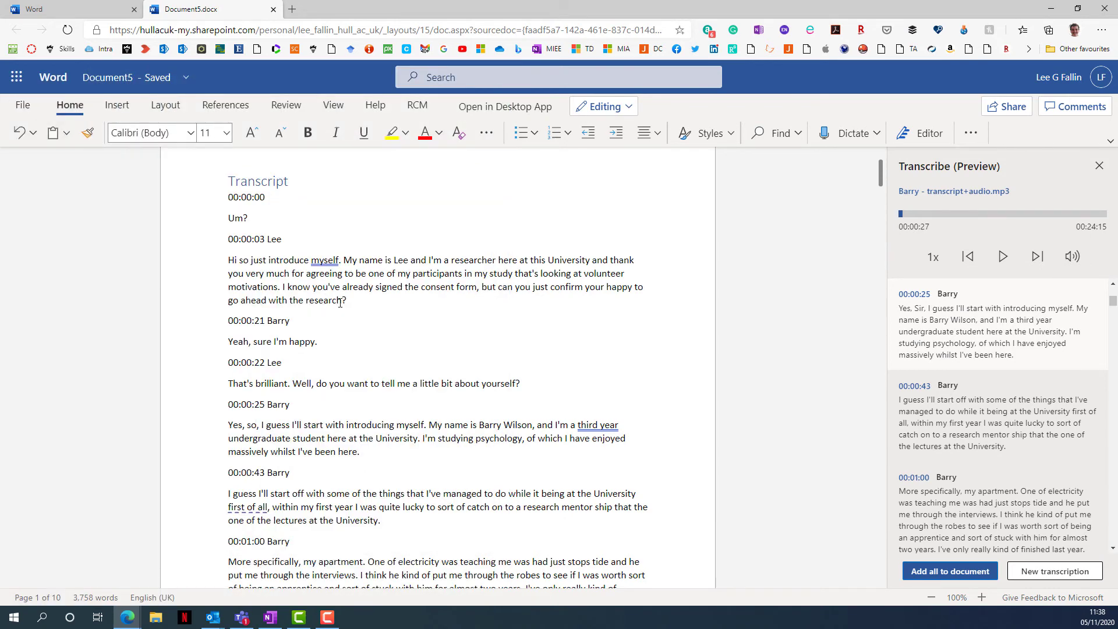